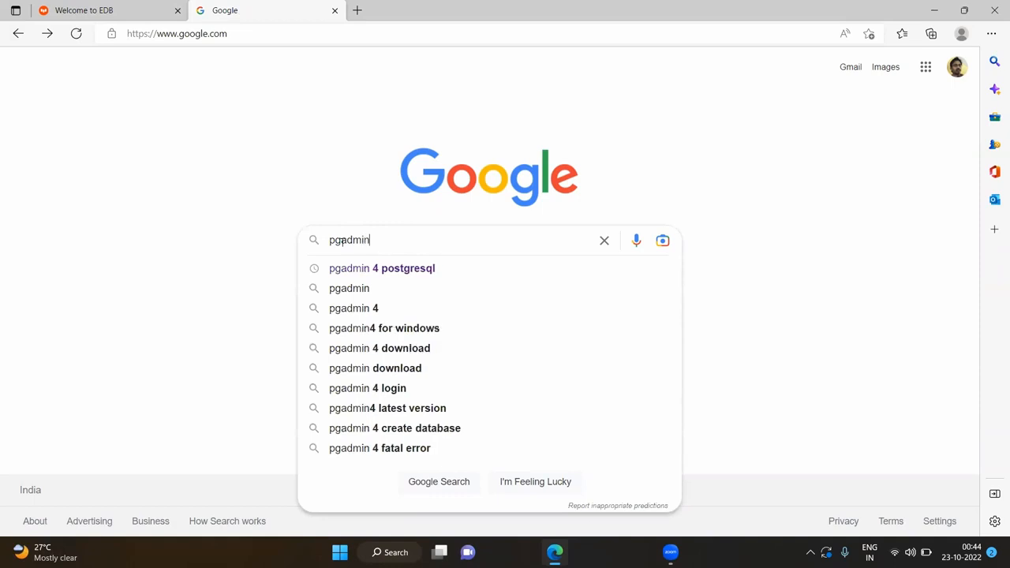
Run a Google search for 'pgadmin'
key("Return")
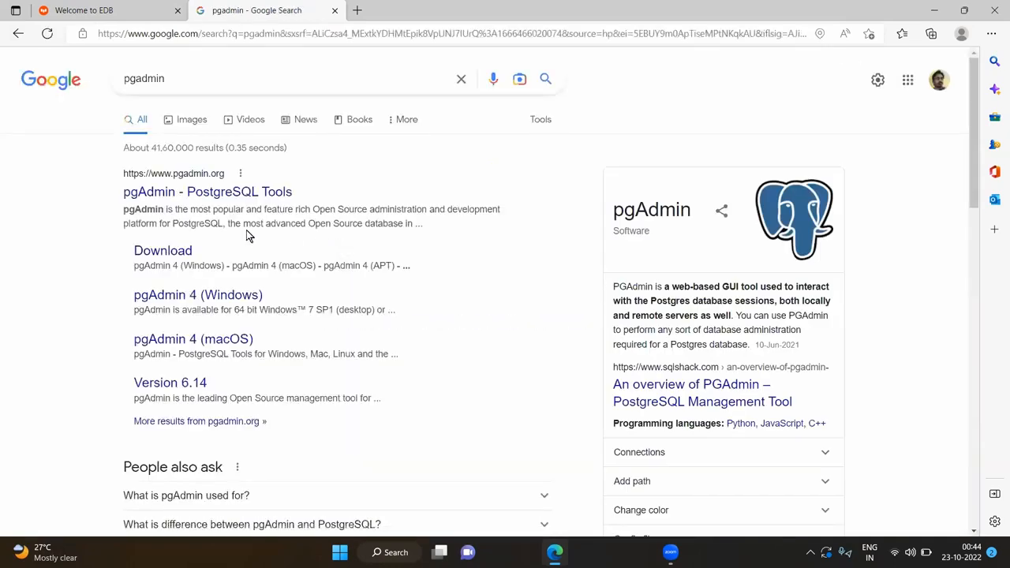
Go from pgadmin.org's Download link to the Windows pgAdmin 4 v6.15 file listing
left_click(224, 196)
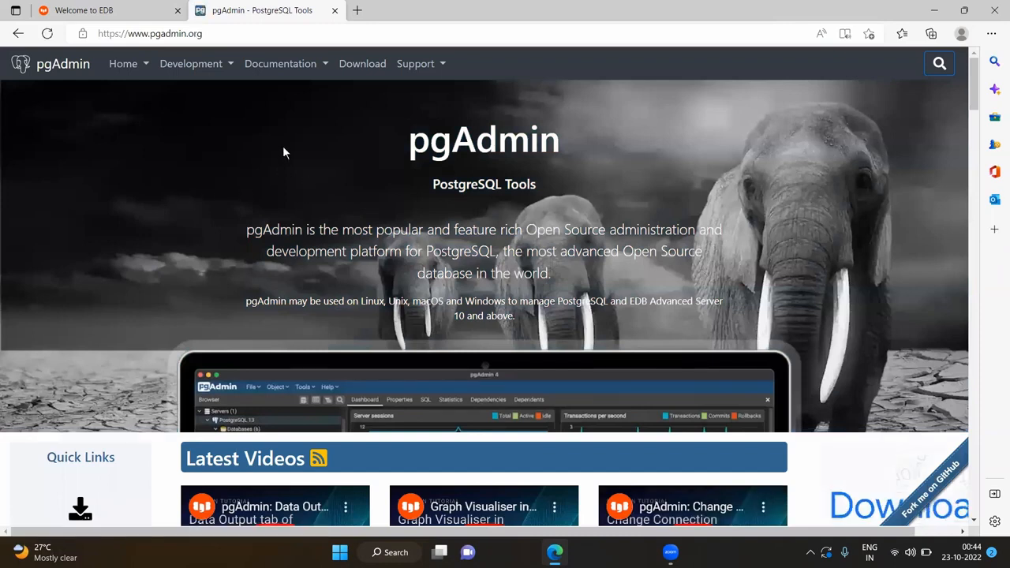
scroll(300, 158, "down", 1)
scroll(153, 189, "down", 2)
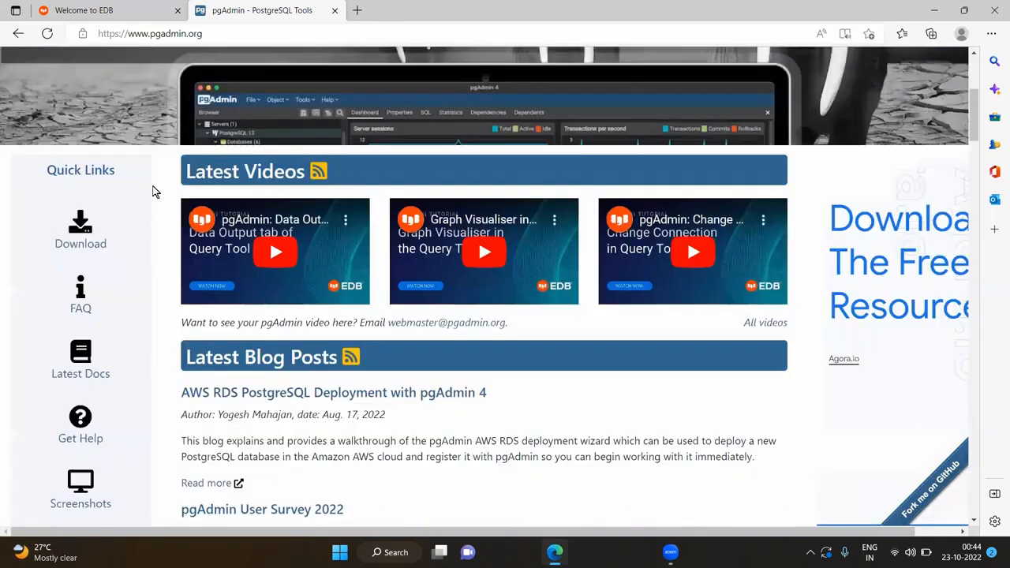
left_click(82, 226)
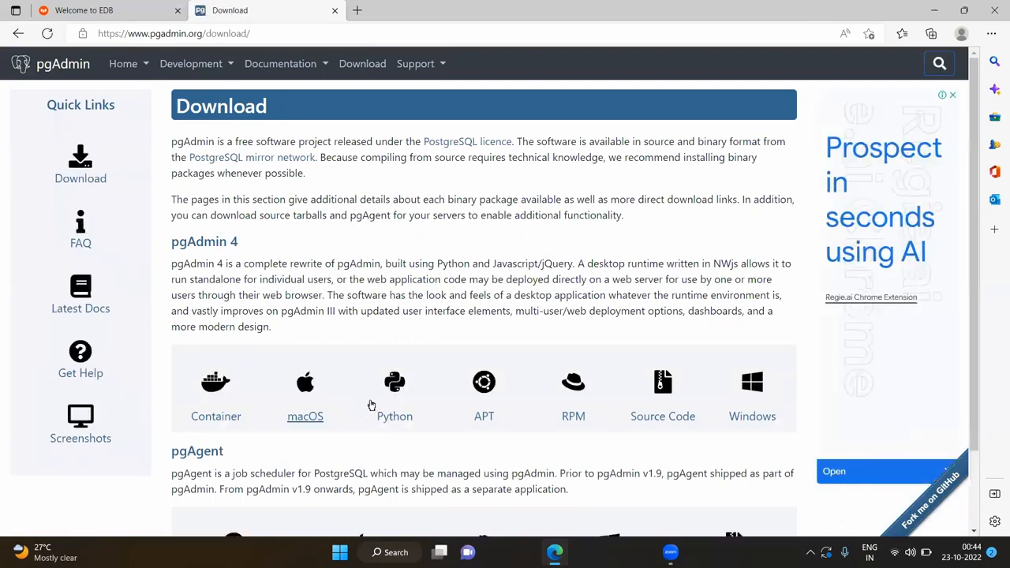
left_click(753, 385)
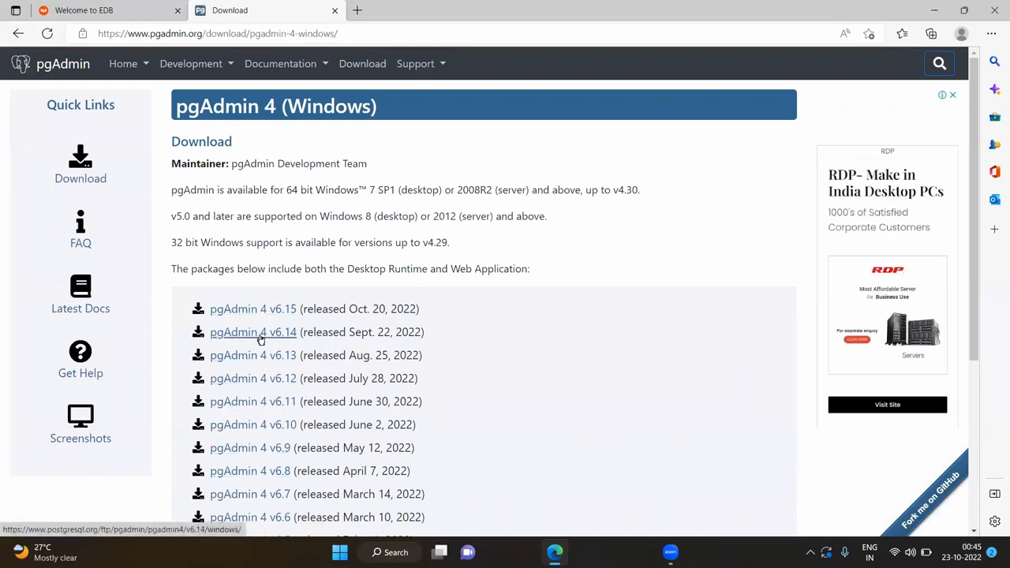
left_click(258, 319)
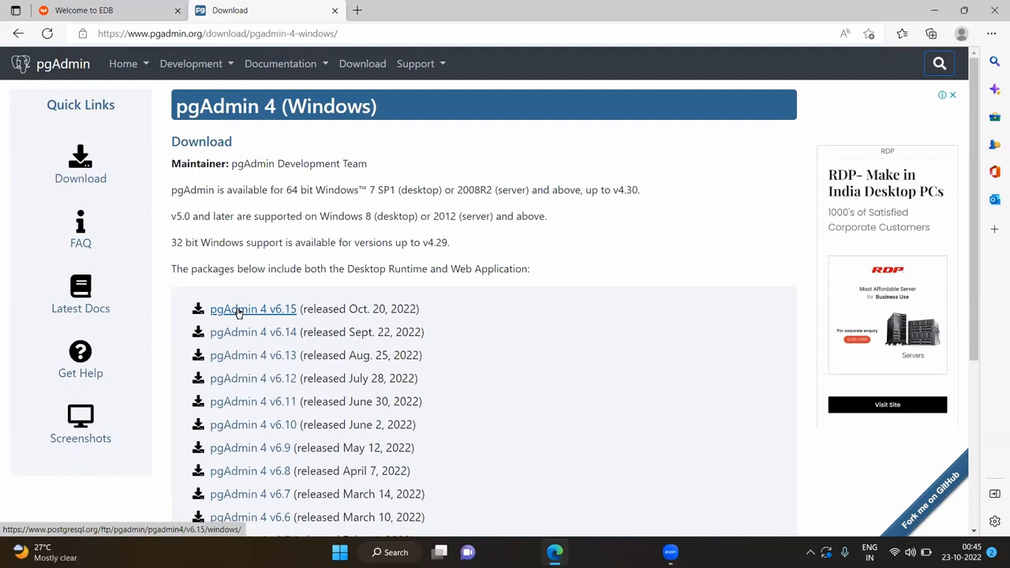
left_click(239, 313)
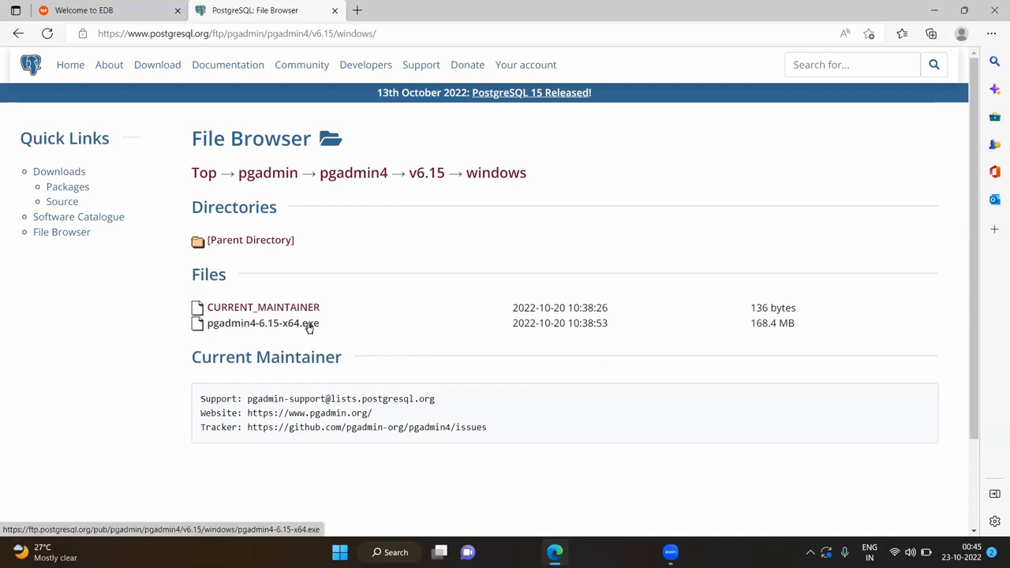
Download pgadmin4-6.15-x64.exe and launch it from Edge's Downloads flyout
left_click(236, 323)
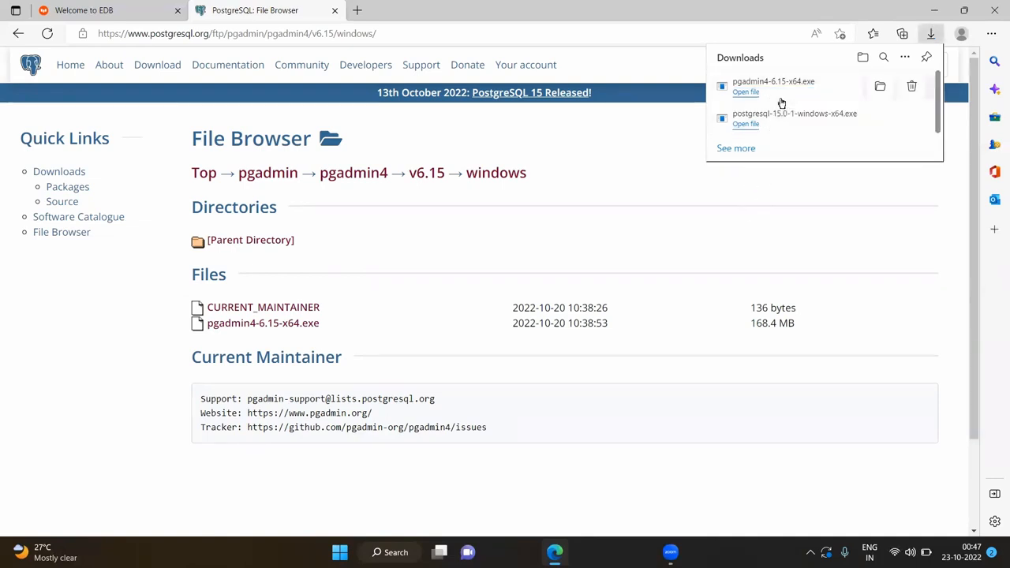
left_click(753, 90)
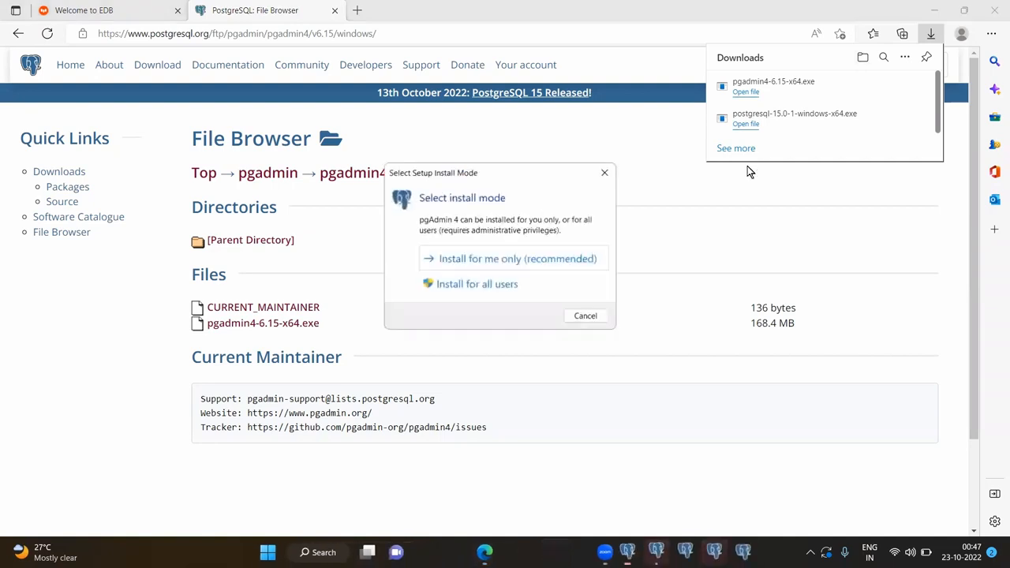
Install pgAdmin 4 for all users with default location and Start Menu folder, then minimize Edge
left_click(477, 284)
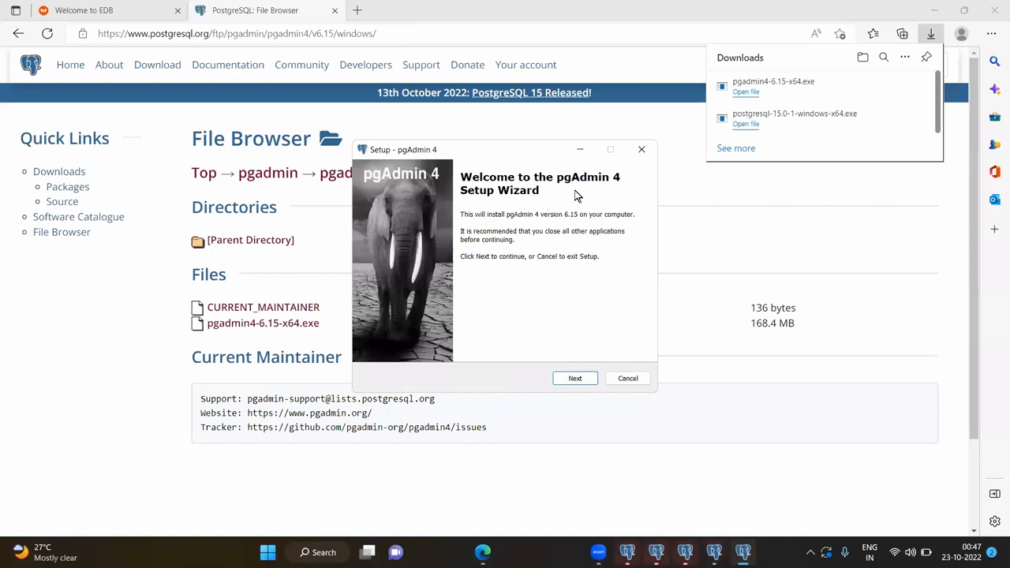
left_click(574, 380)
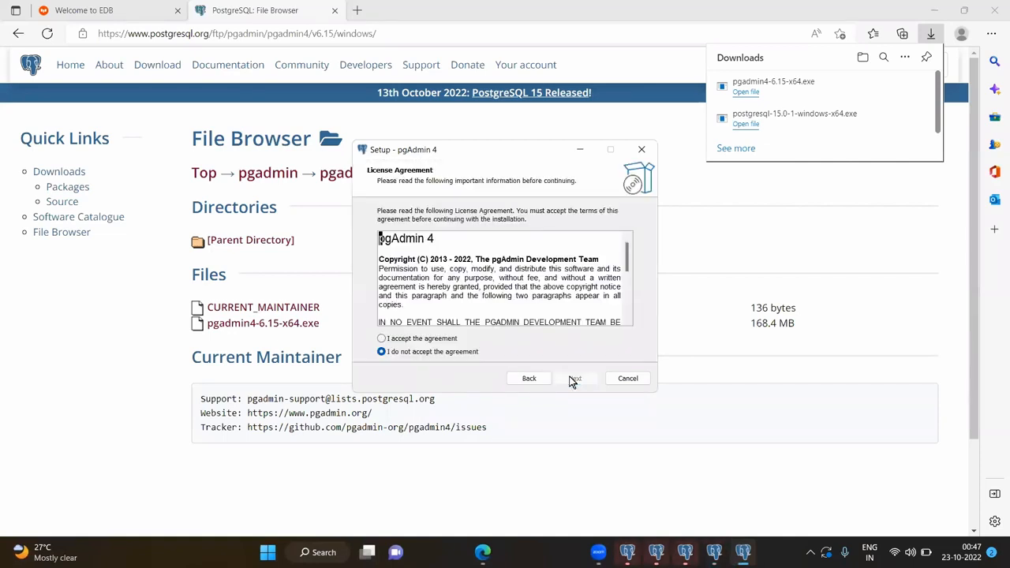
left_click(401, 340)
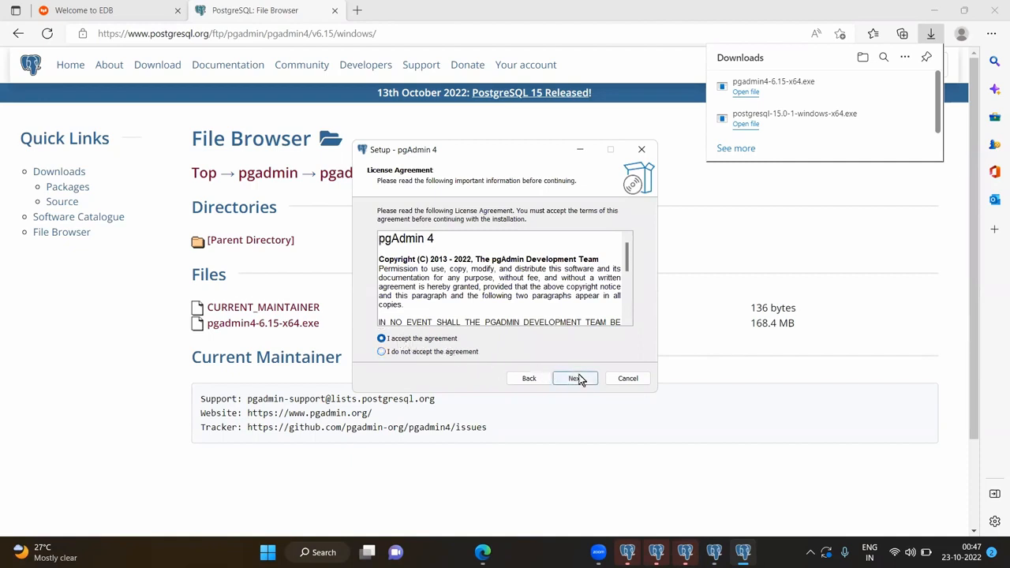
left_click(578, 379)
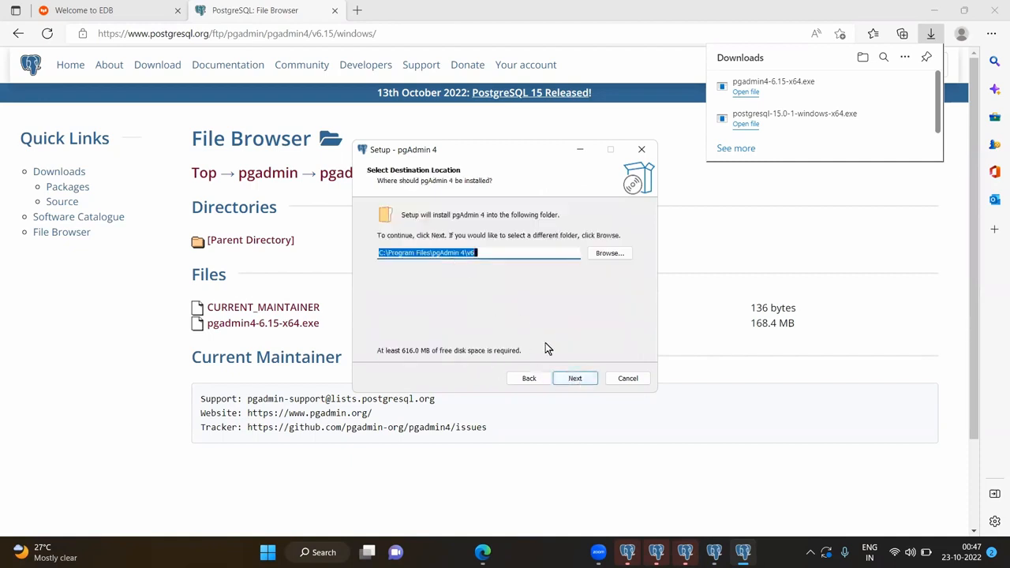
left_click(574, 380)
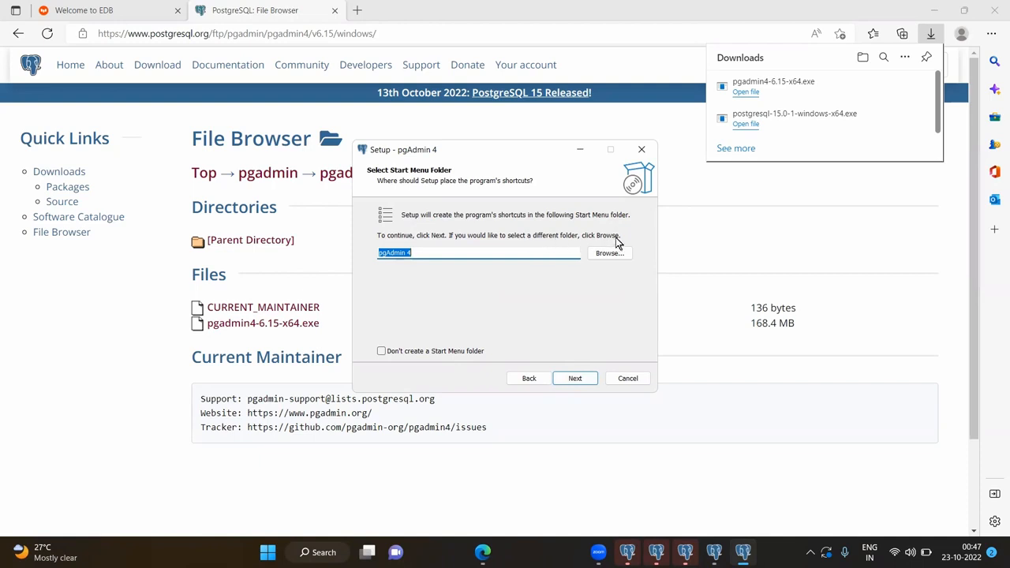
left_click(580, 377)
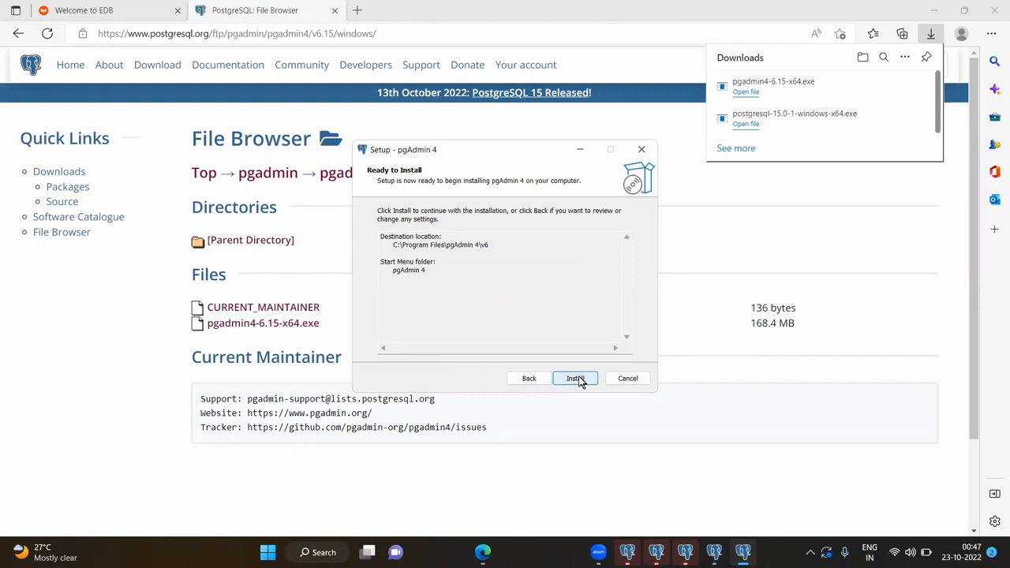
left_click(578, 379)
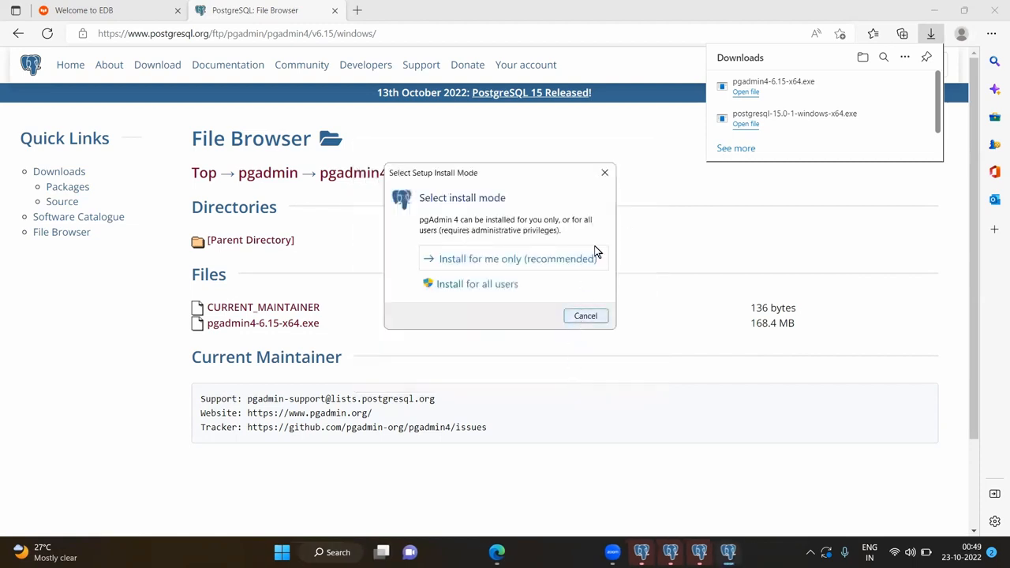
left_click(604, 175)
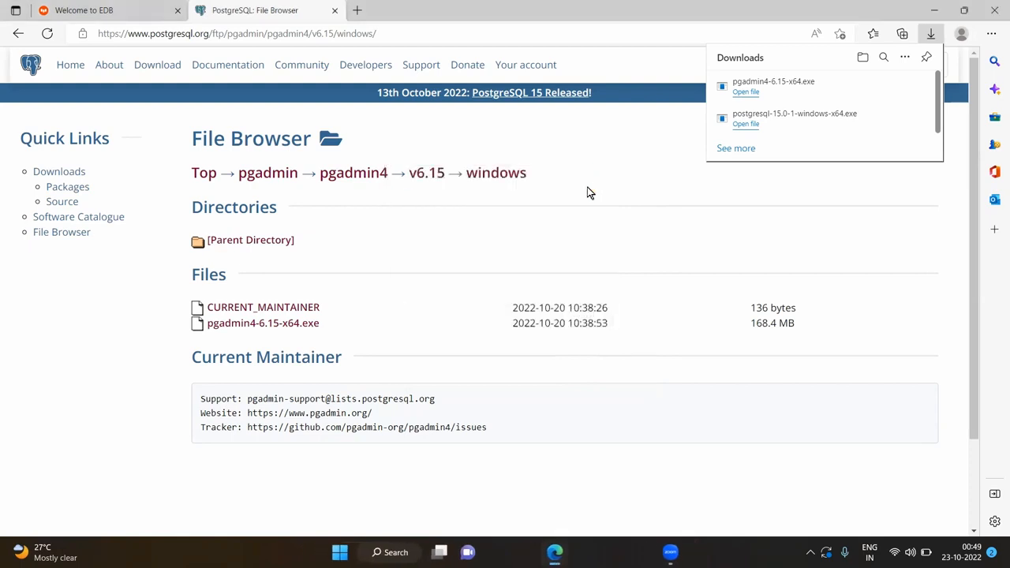
left_click(933, 10)
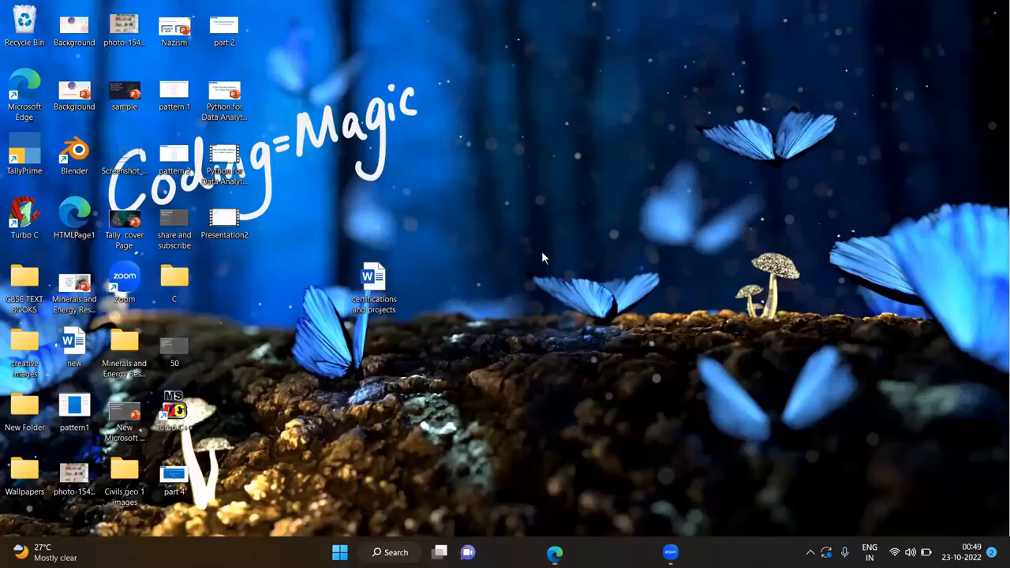
Search Windows for 'pgadmin' and launch the pgAdmin 4 app
left_click(389, 552)
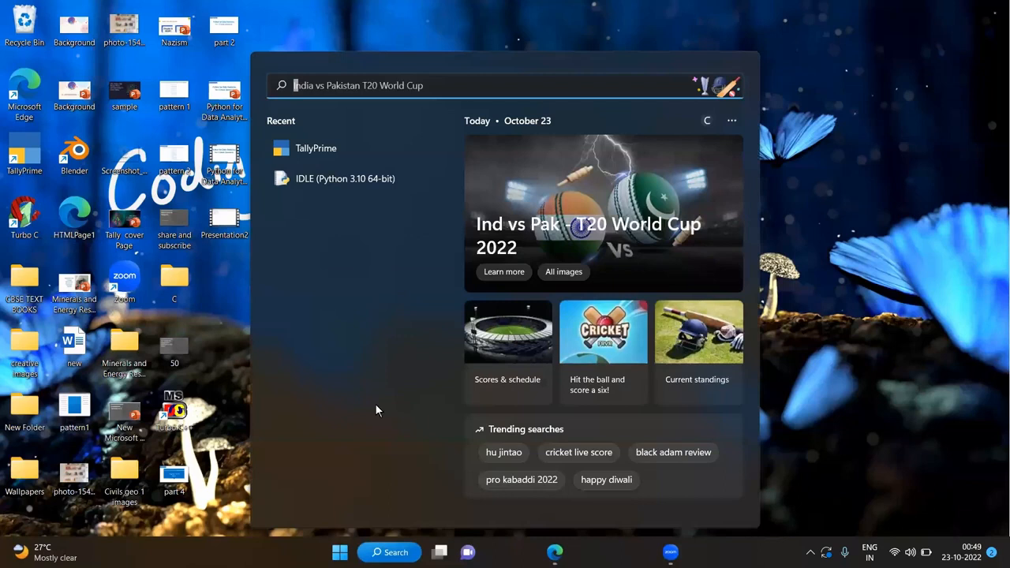
type("pg")
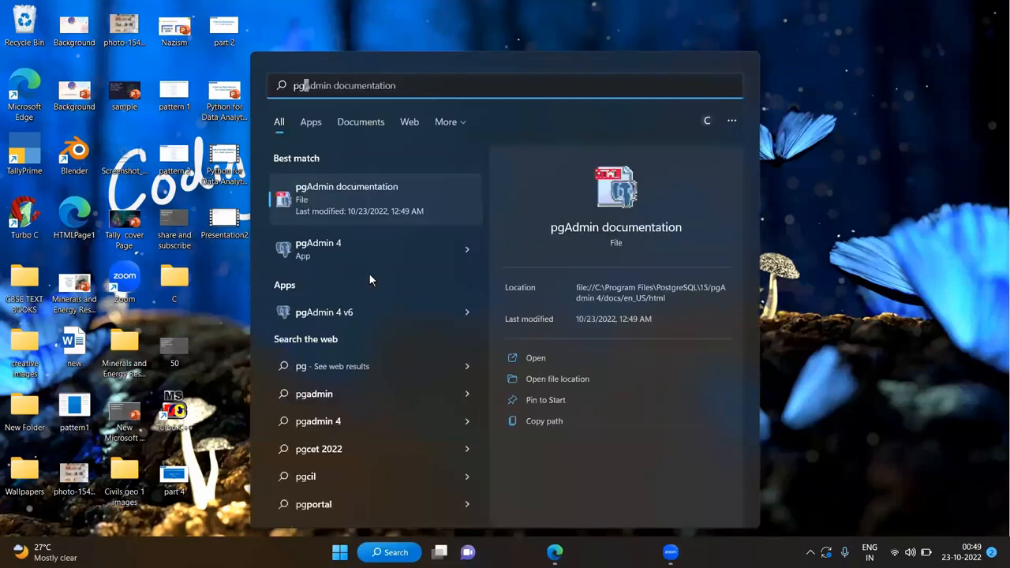
type("admin")
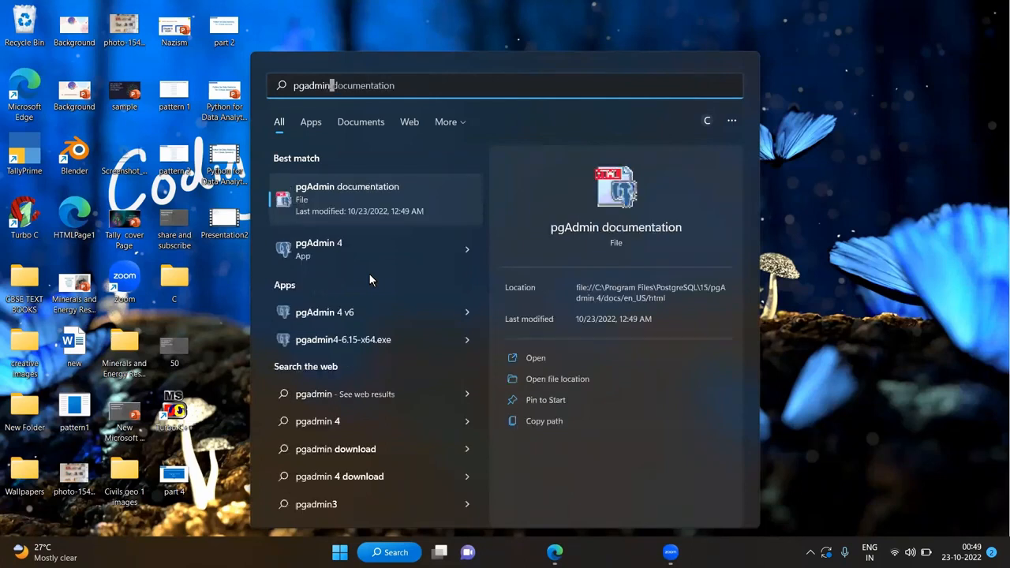
left_click(335, 314)
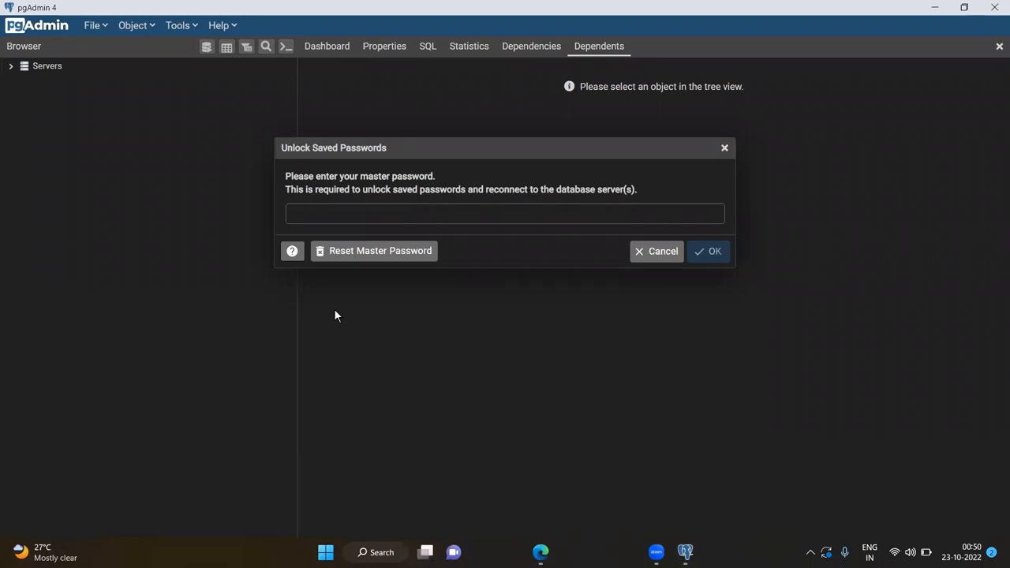
Enter the master password, fixing a mistyped character, to unlock saved passwords
left_click(346, 211)
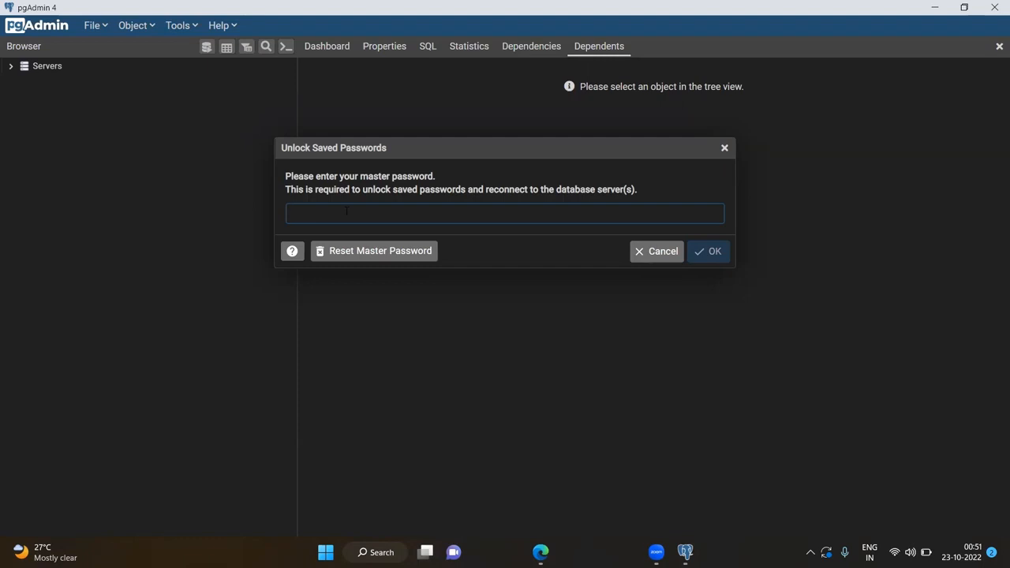
type("••••••••")
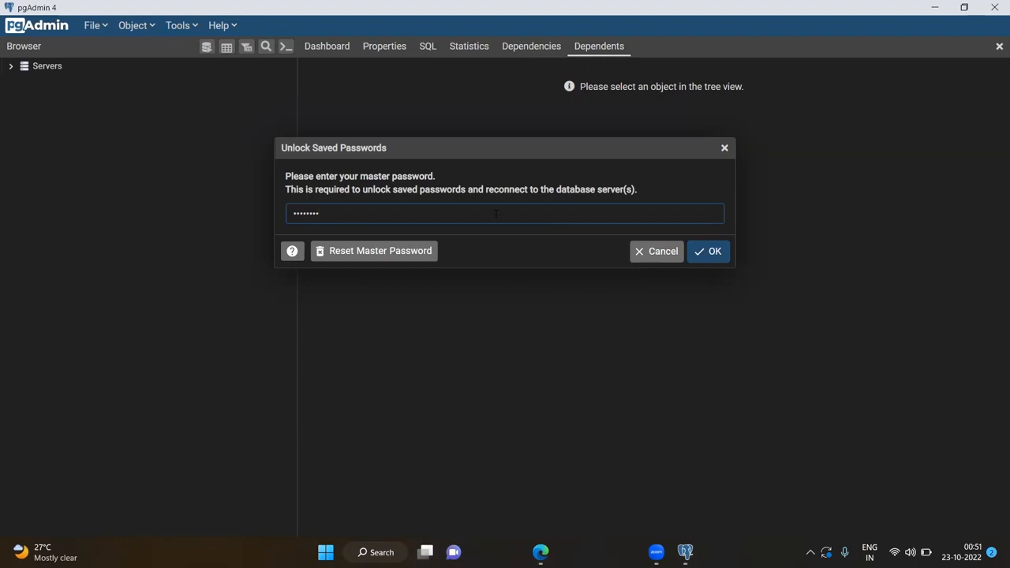
key("BackSpace")
key("BackSpace")
key("BackSpace")
key("BackSpace")
key("BackSpace")
key("BackSpace")
key("BackSpace")
type("•")
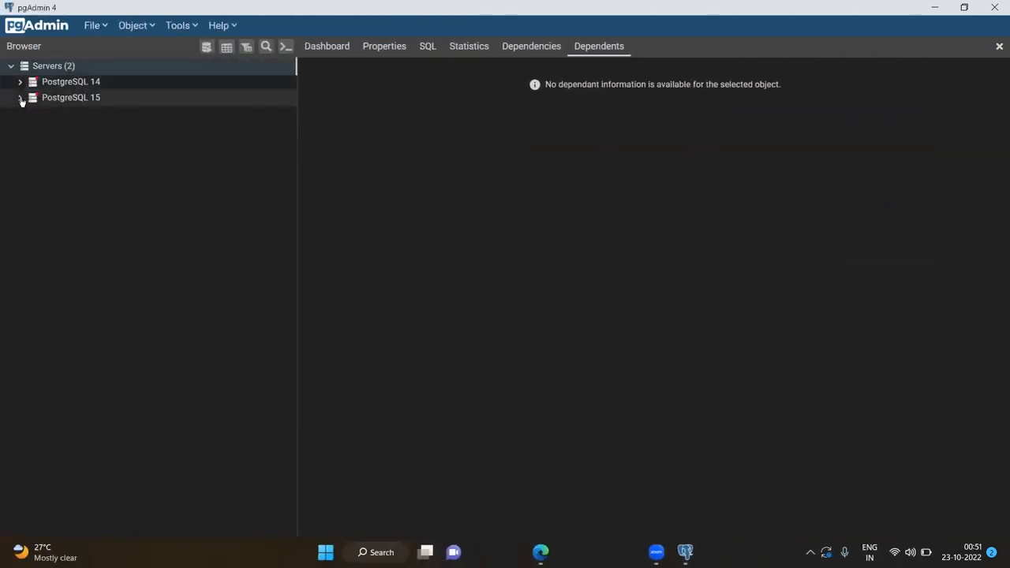
Connect to PostgreSQL 15 with the postgres user password and expand its Databases node
left_click(21, 99)
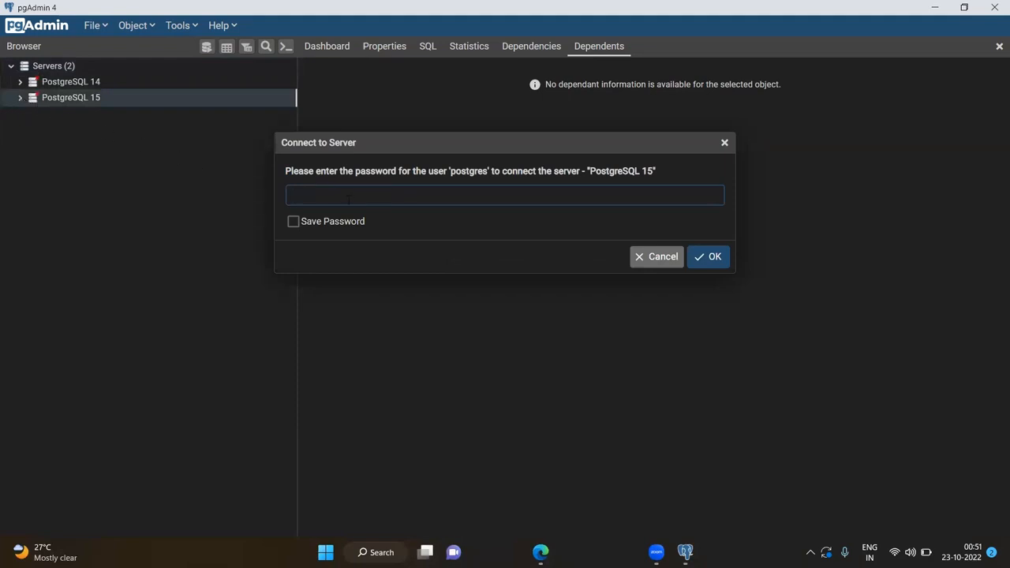
type("•••••")
key("Return")
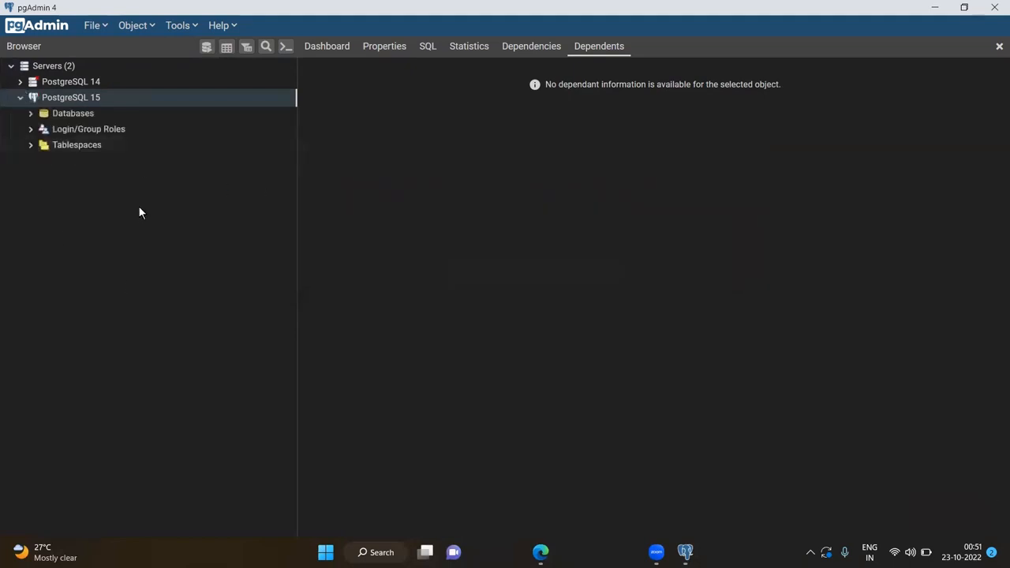
left_click(30, 114)
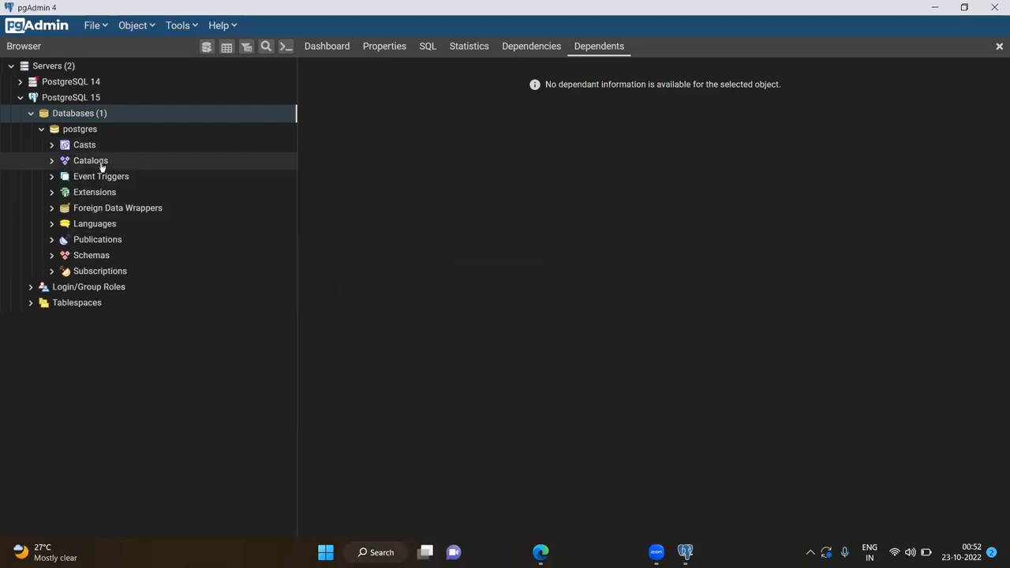
Create and save a new database named 'Creative' under PostgreSQL 15's Databases
right_click(69, 116)
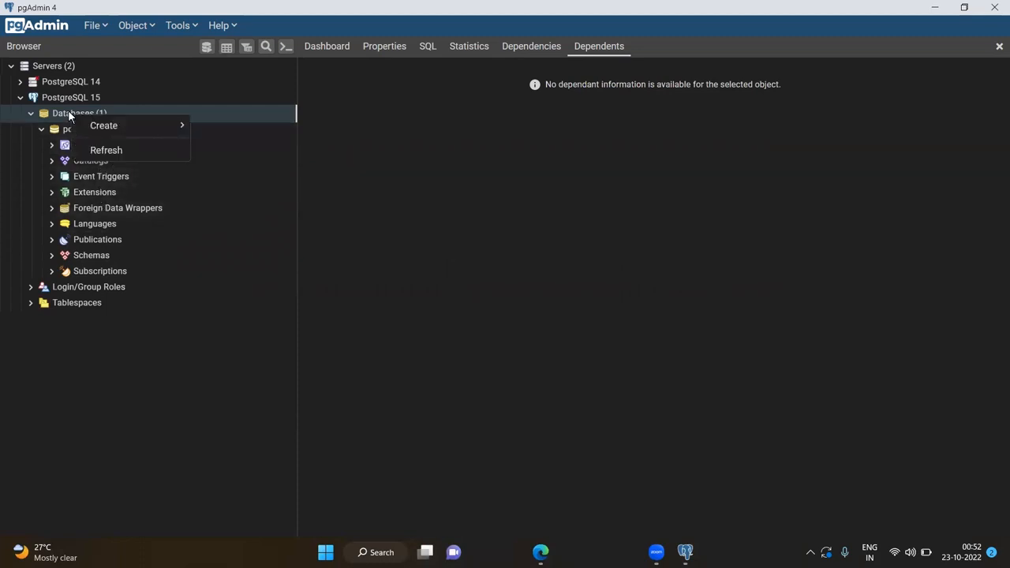
mouse_move(99, 125)
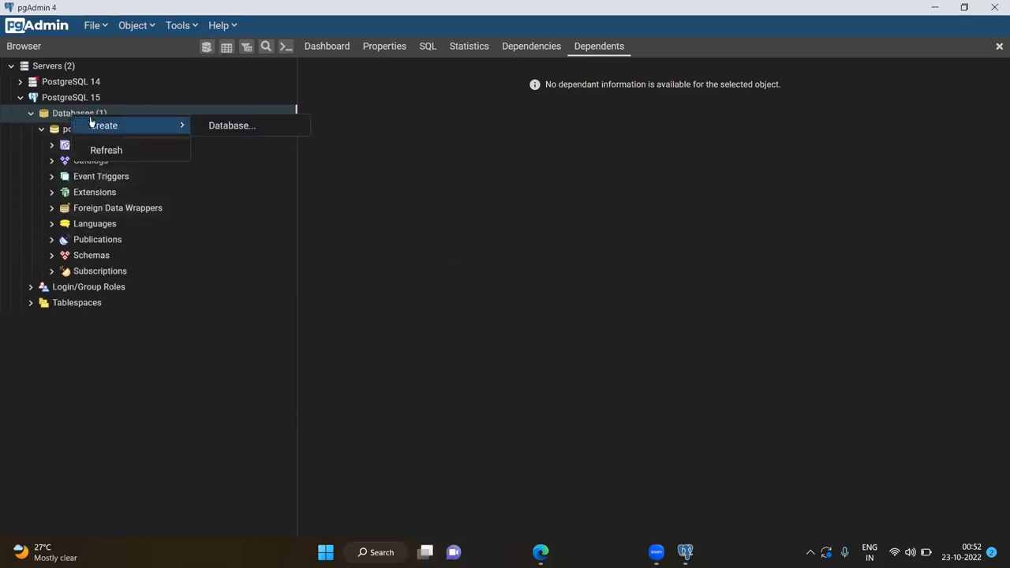
left_click(222, 125)
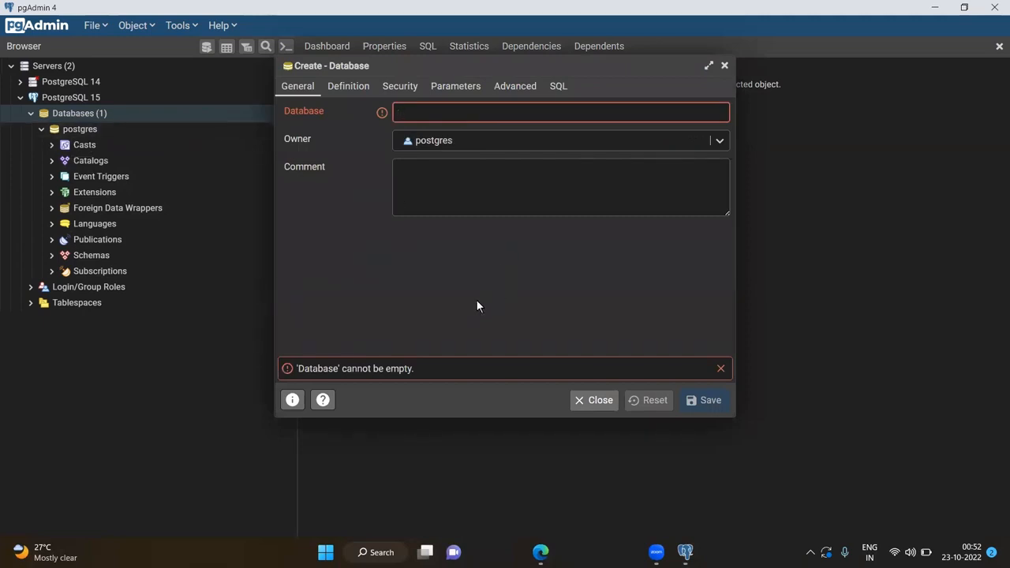
type("Creative")
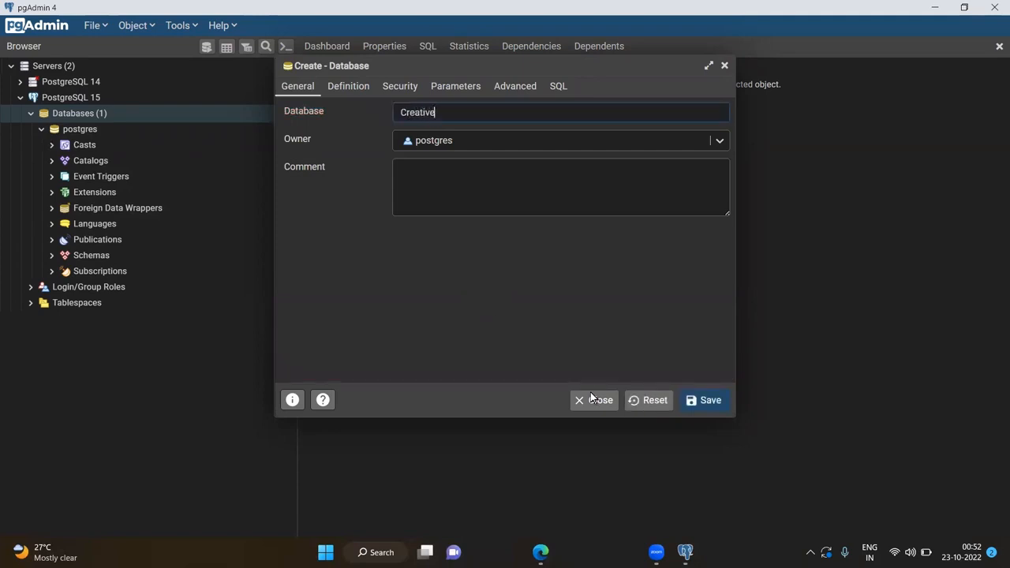
left_click(704, 400)
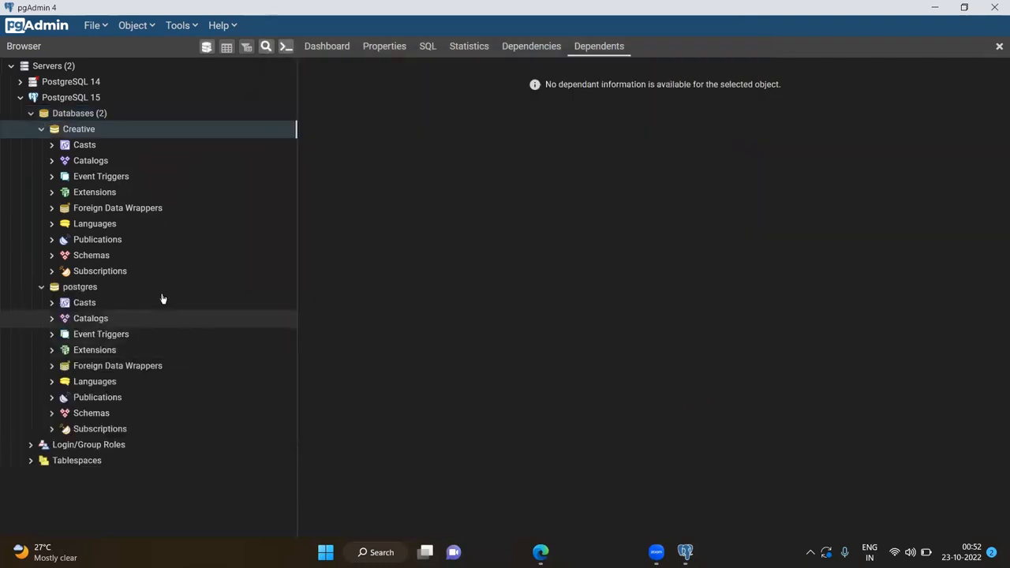
Collapse the Creative database and open a Query Tool on it
left_click(42, 131)
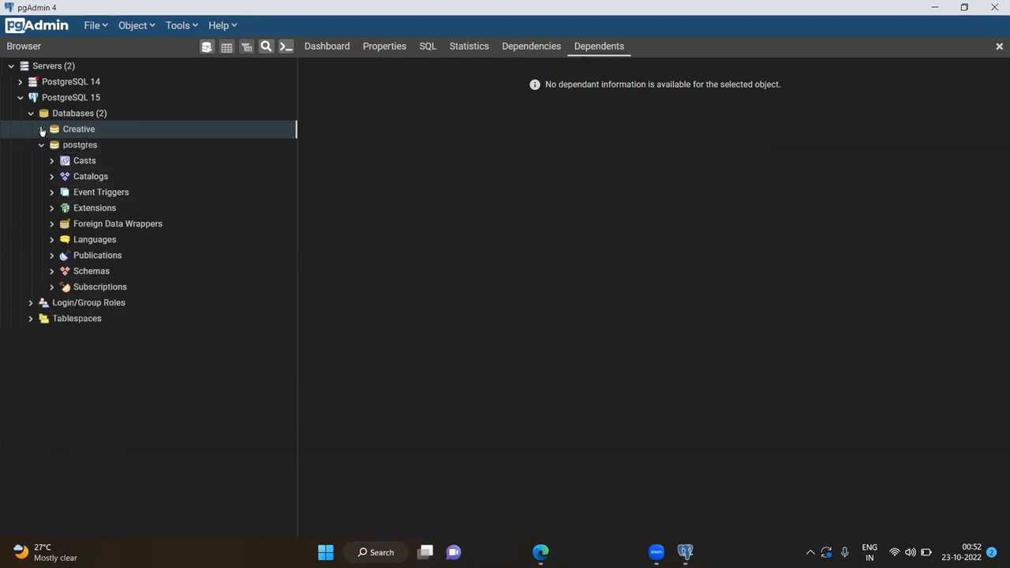
right_click(61, 131)
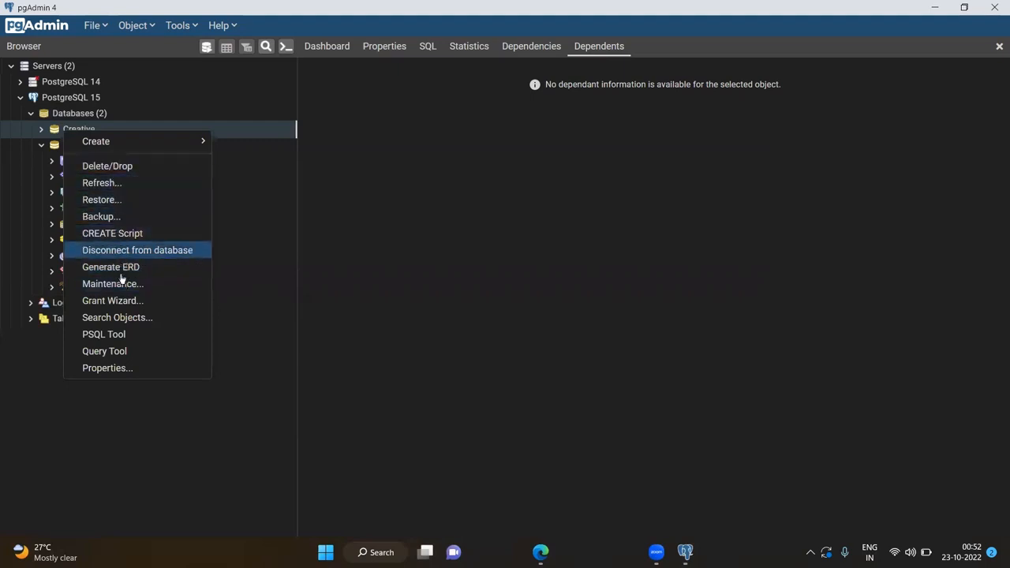
left_click(129, 353)
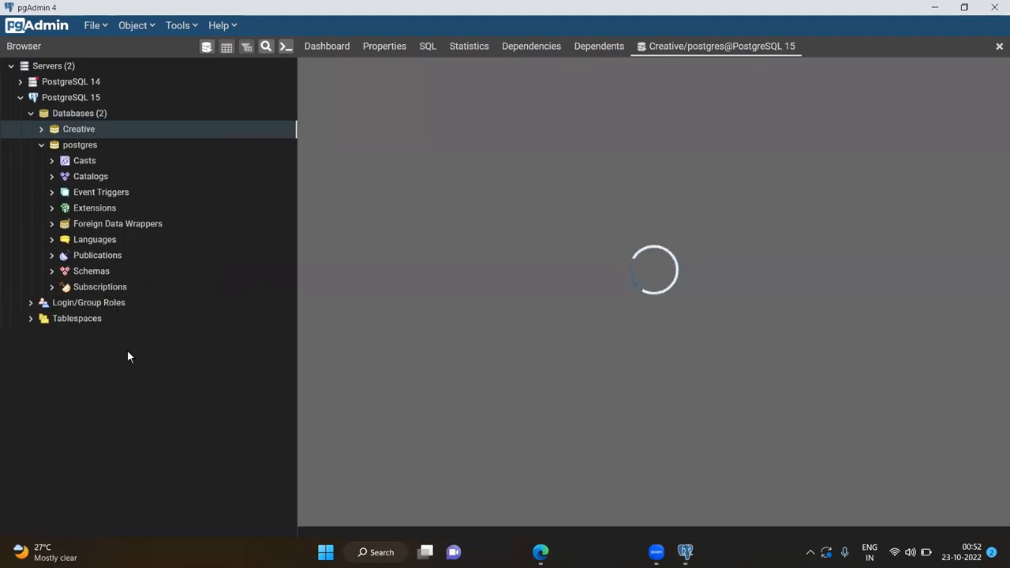